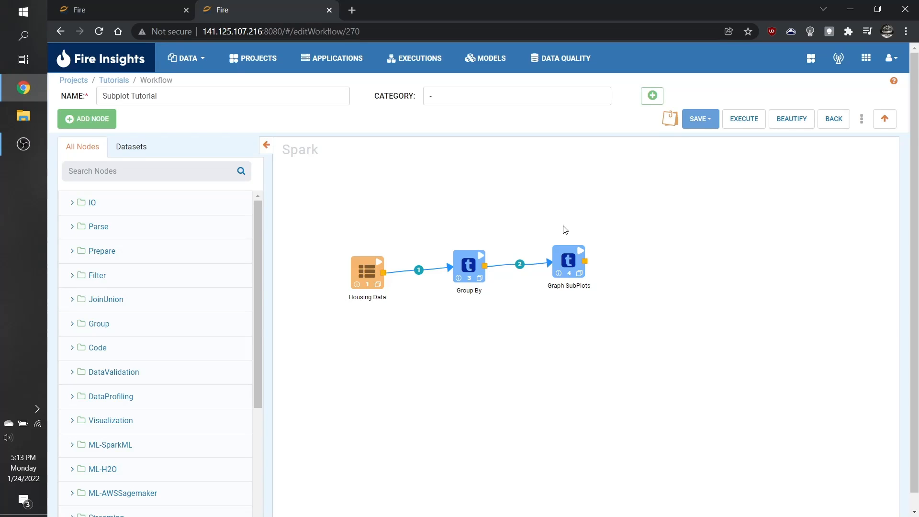
- Open the Graph SubPlots node's settings and set the title to "Houses by Year Built" and the max values to display to 30
double_click(568, 261)
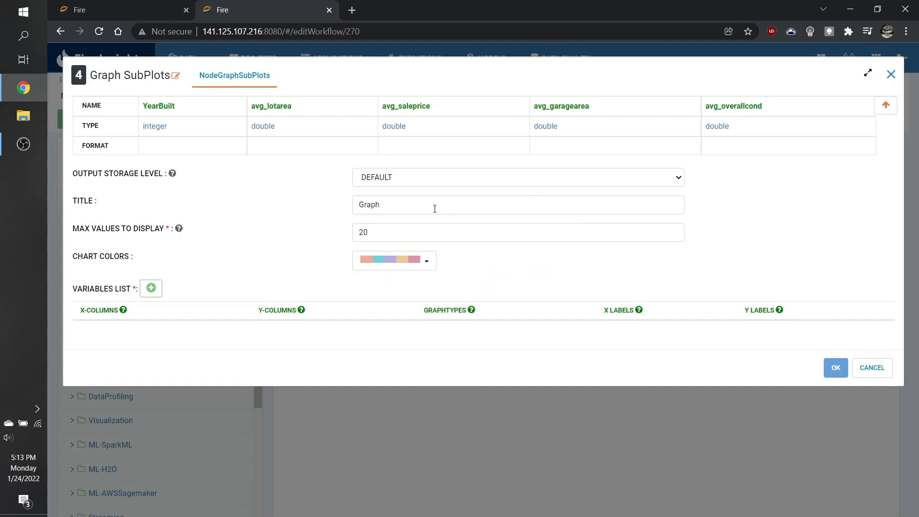
drag(435, 208, 285, 203)
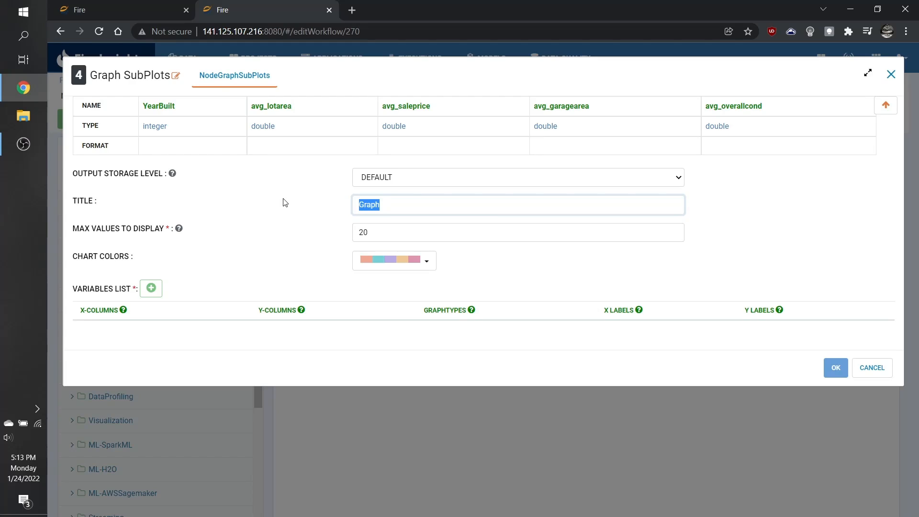
text(Houses by Year Built)
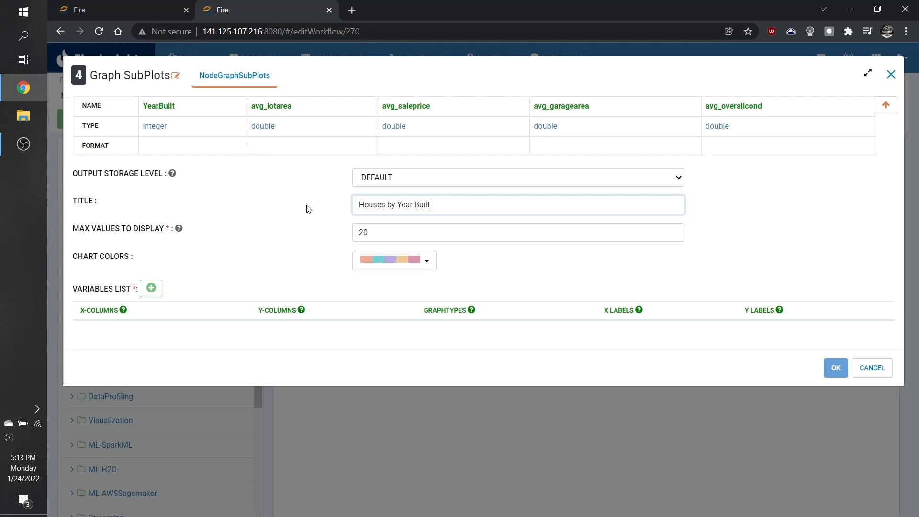
key(Tab)
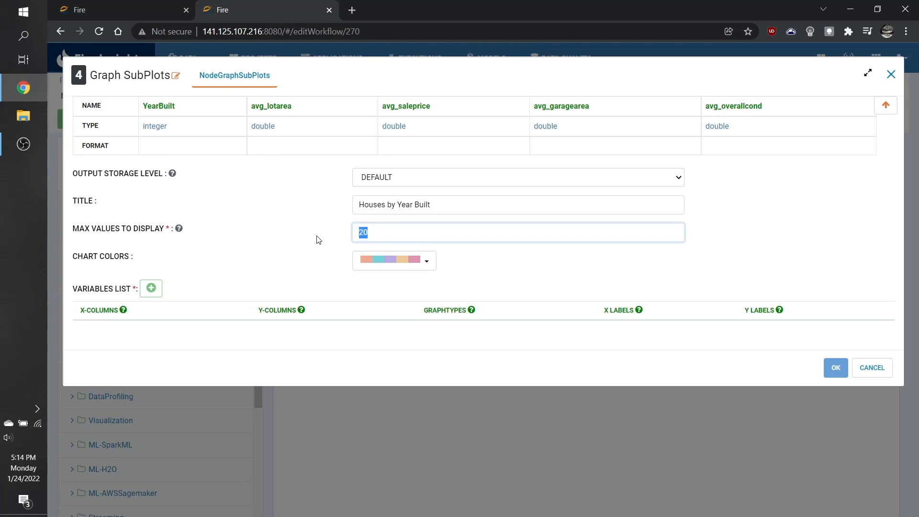
text(30)
click(312, 231)
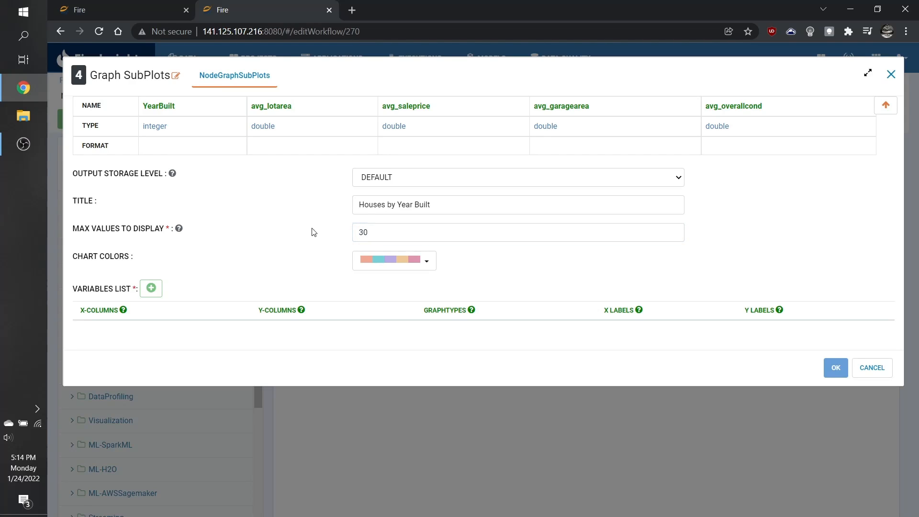
- Browse the chart color palettes and choose the pastel one starting with salmon and turquoise
click(408, 262)
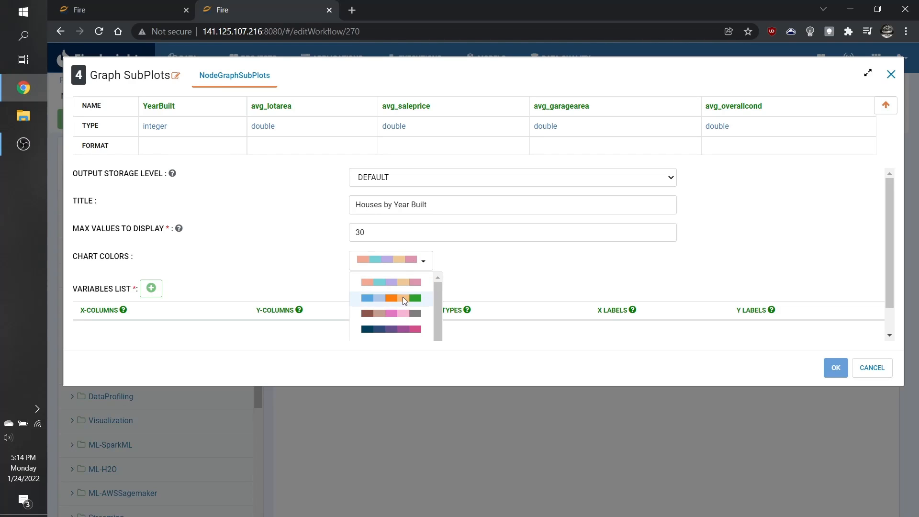
scroll(403, 298, down, 2)
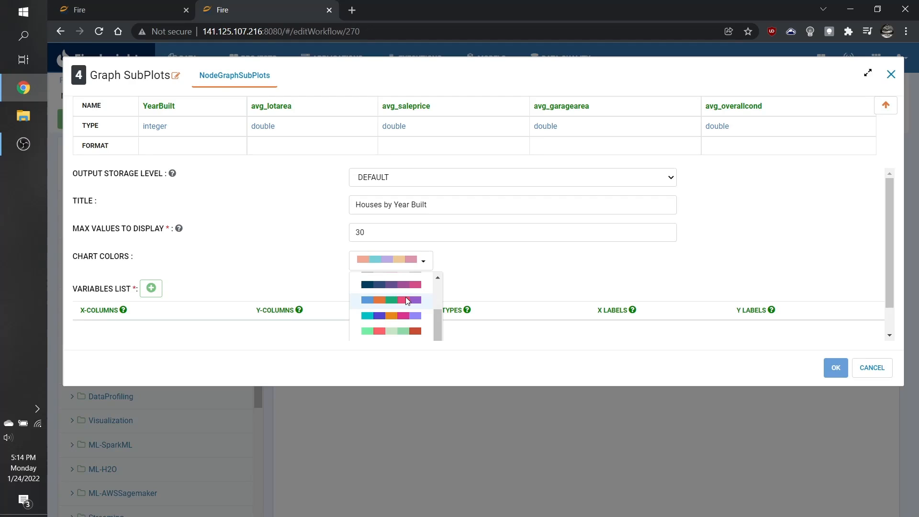
scroll(412, 297, up, 3)
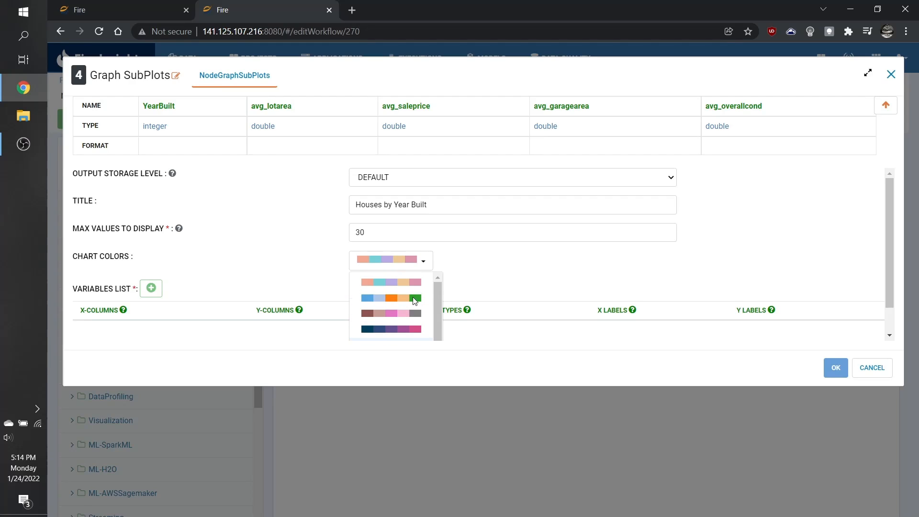
click(402, 284)
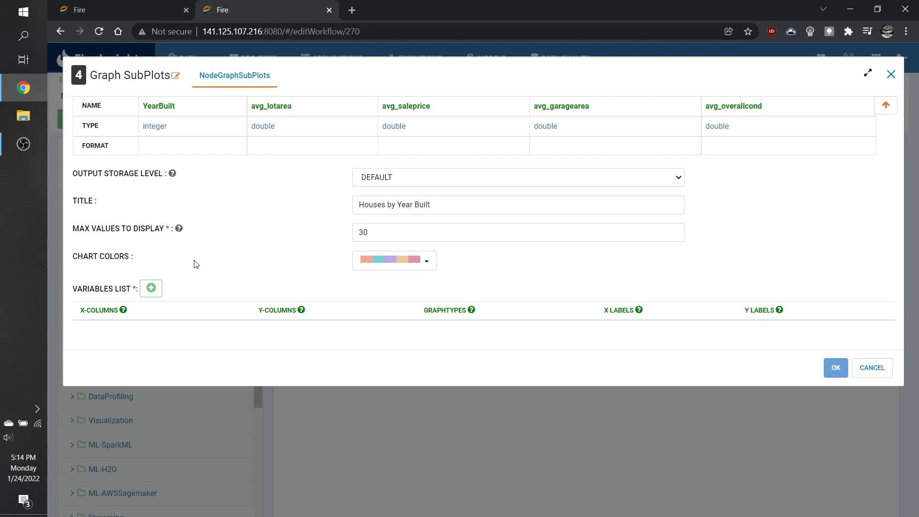
- Add four empty rows to the variables list for the subplots
click(154, 288)
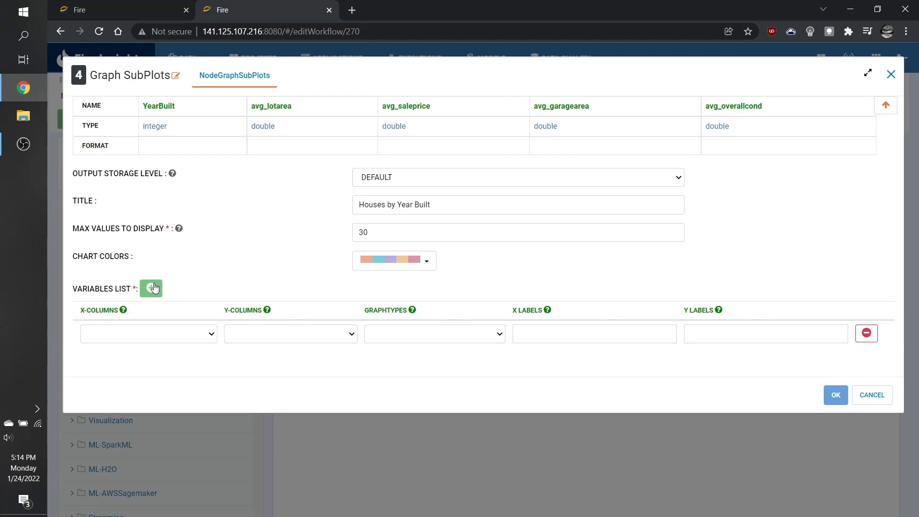
click(154, 288)
click(154, 288)
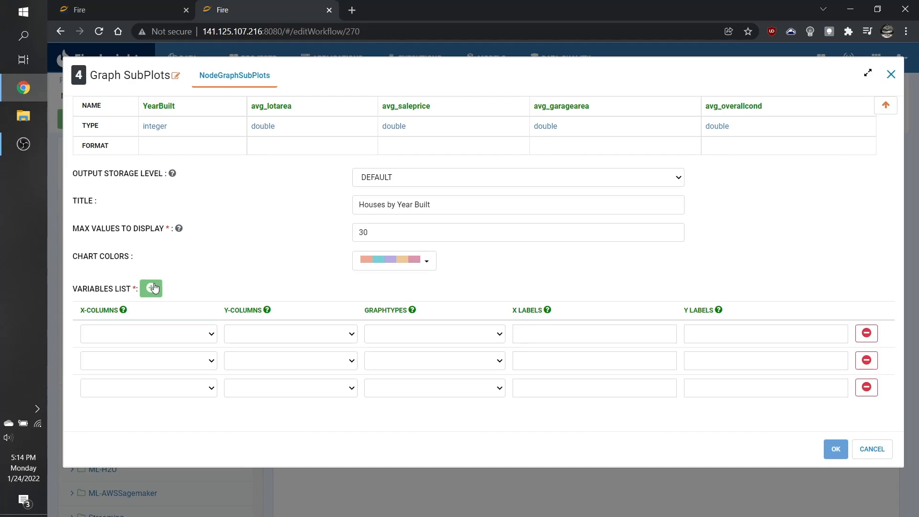
click(154, 287)
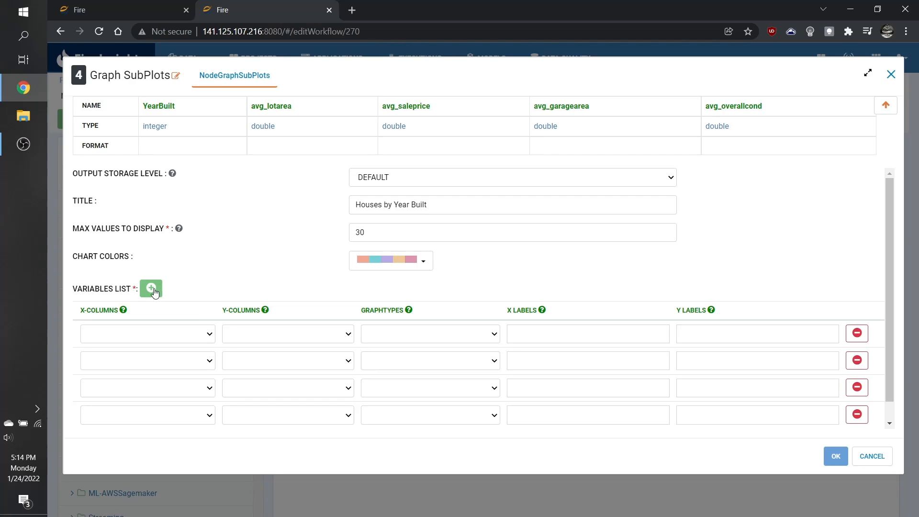
scroll(185, 360, down, 1)
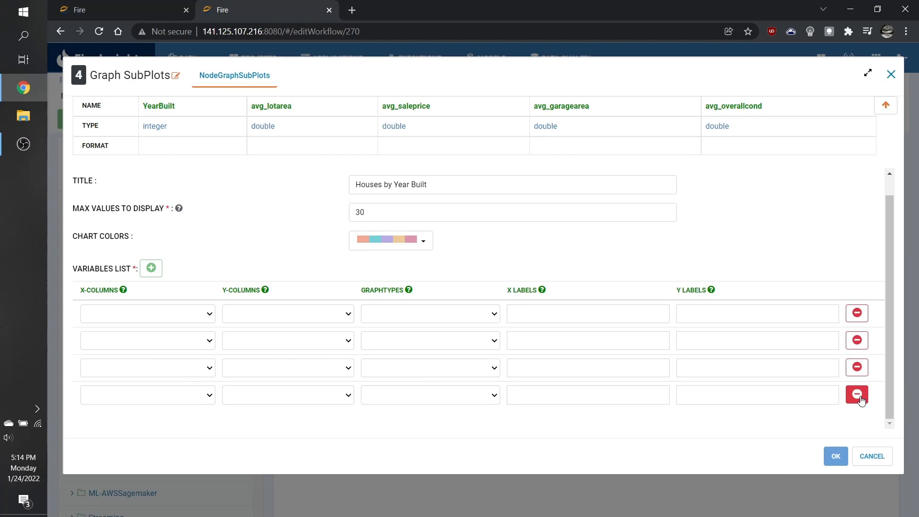
scroll(860, 400, up, 1)
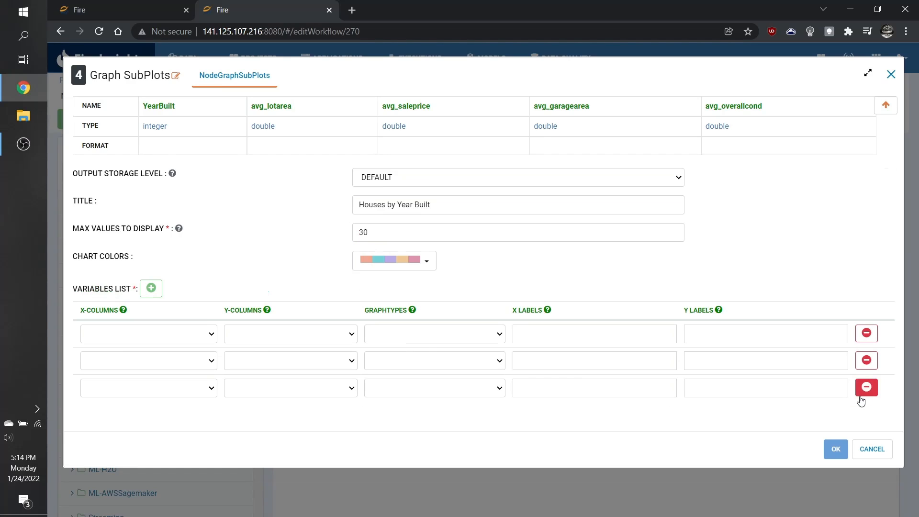
scroll(223, 279, down, 1)
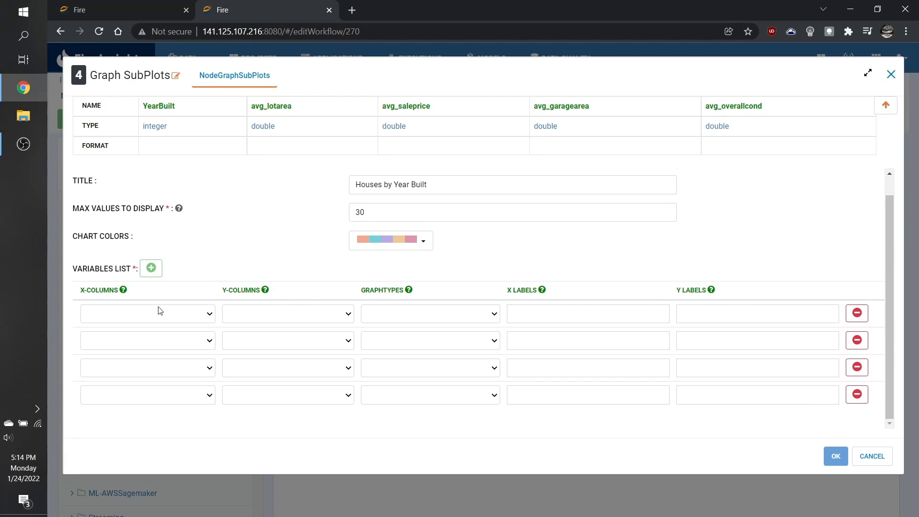
- Set the X column to YearBuilt in all four rows of the variables list
click(172, 314)
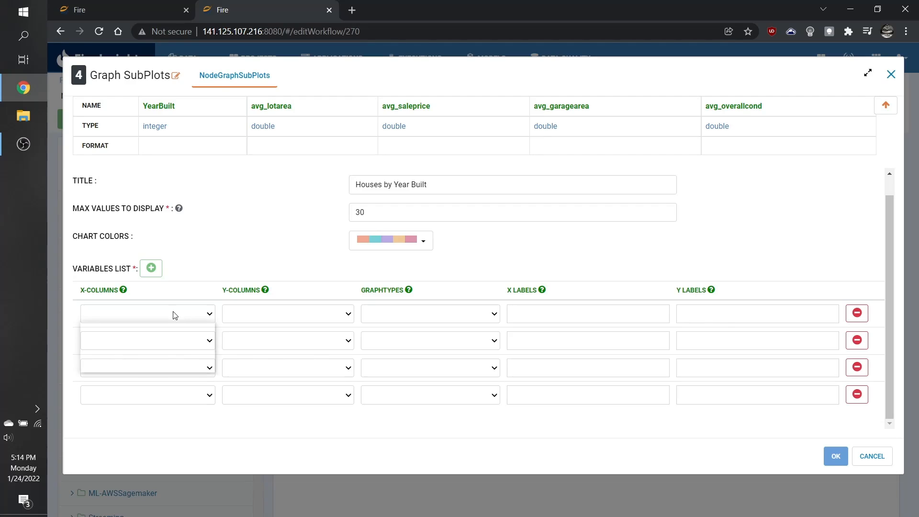
click(165, 327)
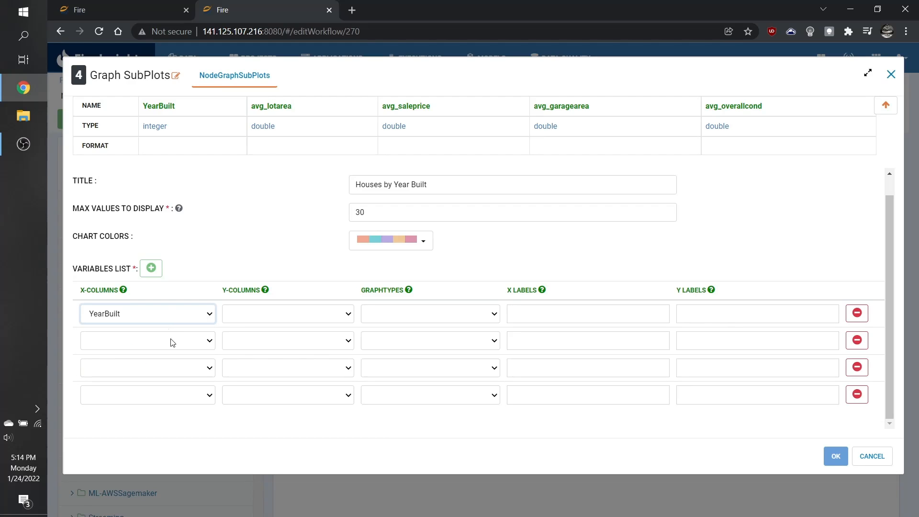
click(173, 341)
click(170, 356)
click(170, 369)
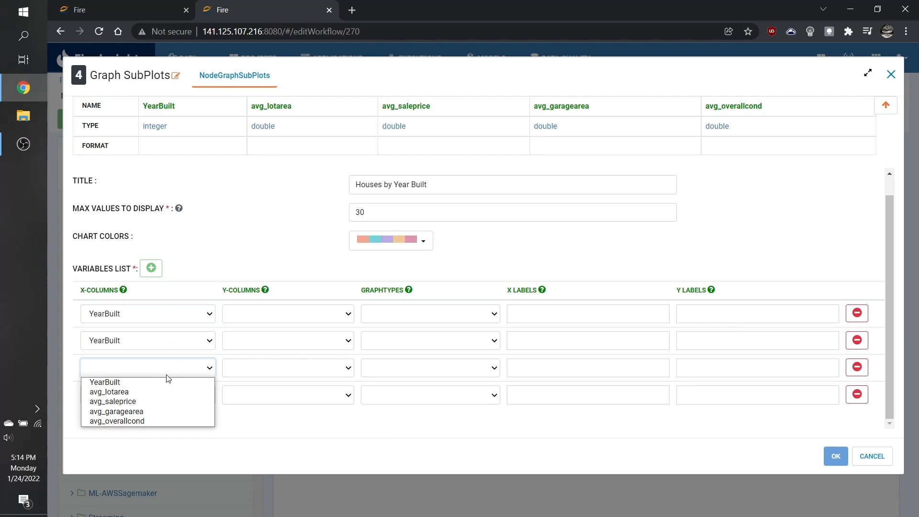
click(168, 382)
click(170, 404)
click(169, 408)
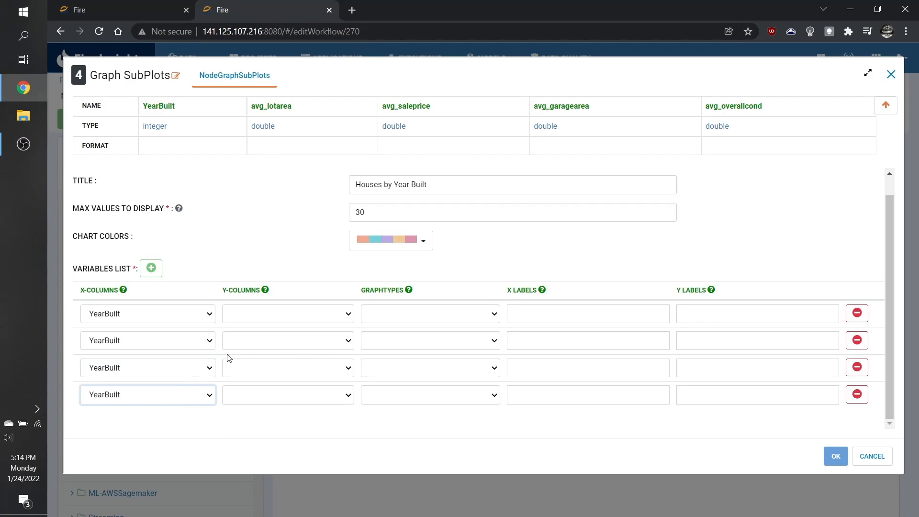
- Set the Y columns of the four rows to avg_lotarea, avg_saleprice, avg_garagearea and avg_overallcond, in that order
click(307, 315)
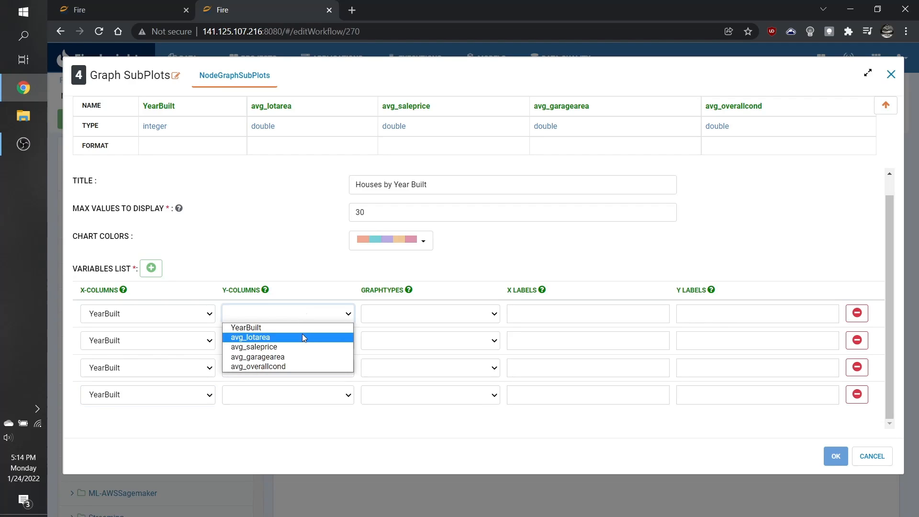
click(303, 334)
click(301, 340)
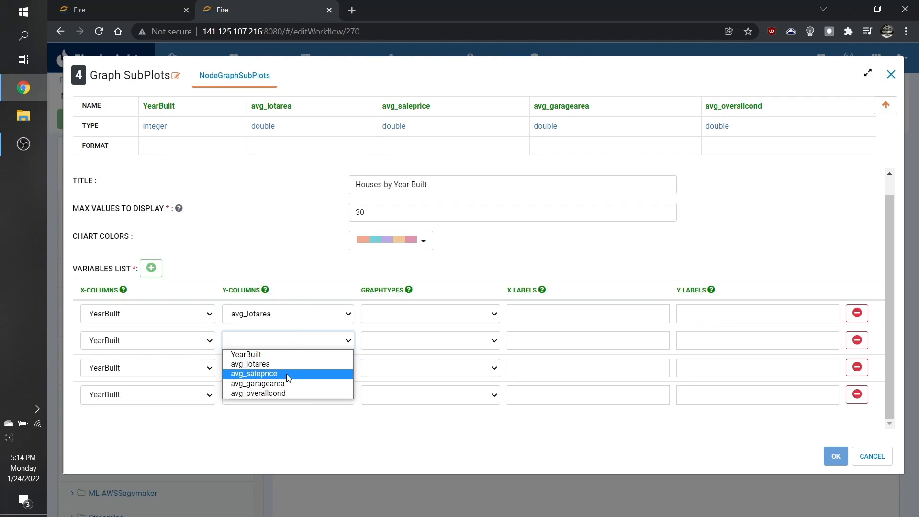
click(286, 376)
click(285, 376)
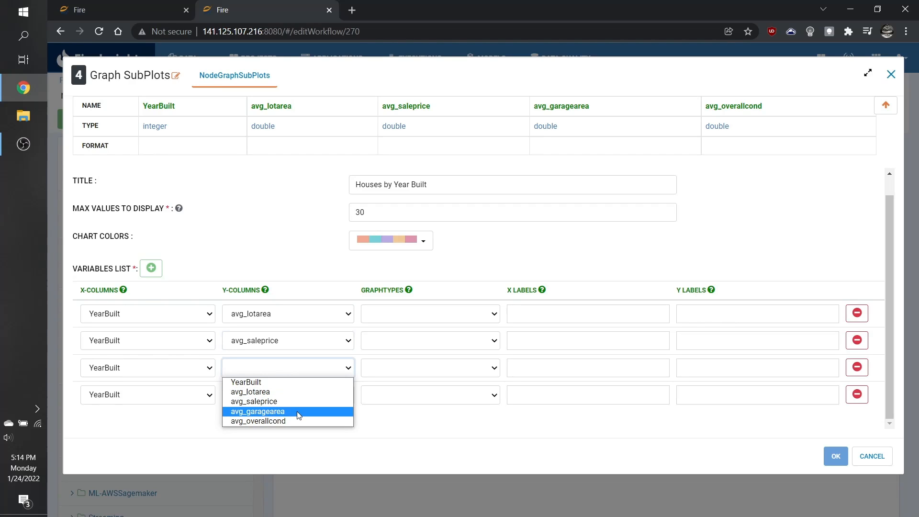
click(297, 414)
click(286, 404)
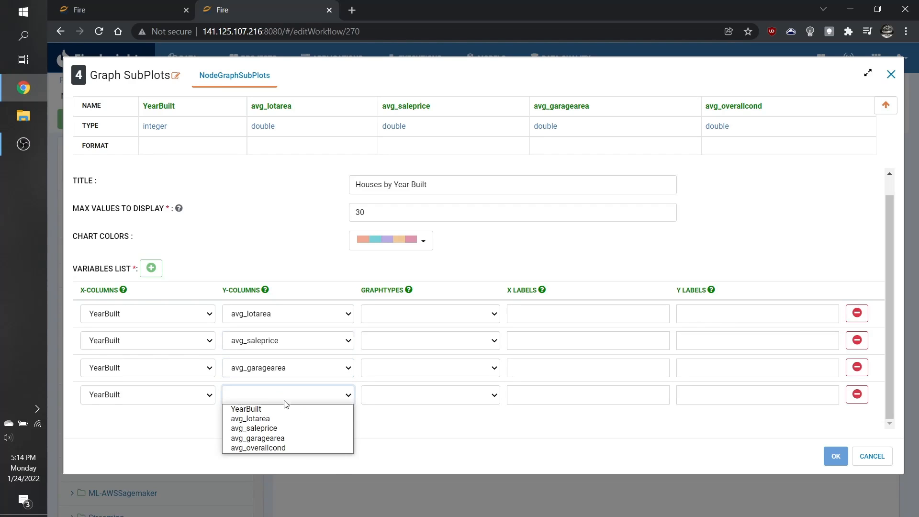
click(301, 447)
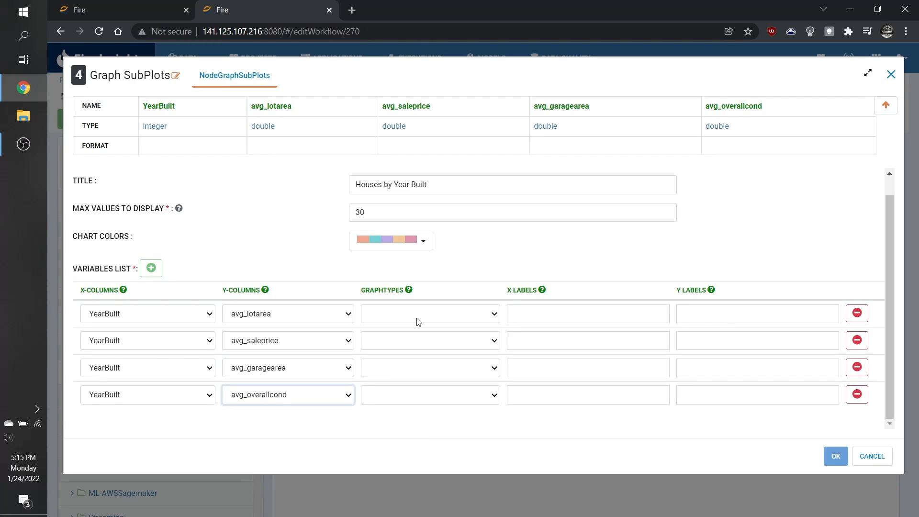
- Set the graph types of the four rows to SCATTERCHART, LINECHART, COLUMNCHART and BARCHART, in that order
click(418, 321)
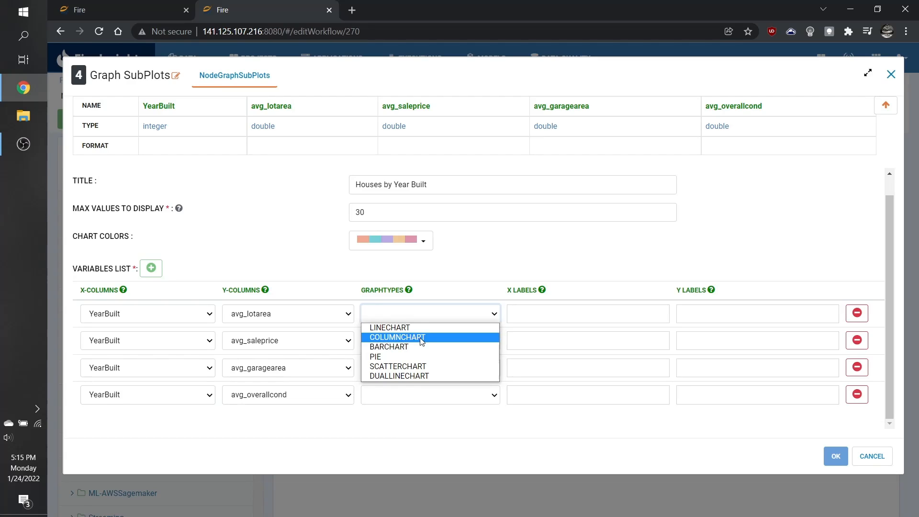
click(427, 366)
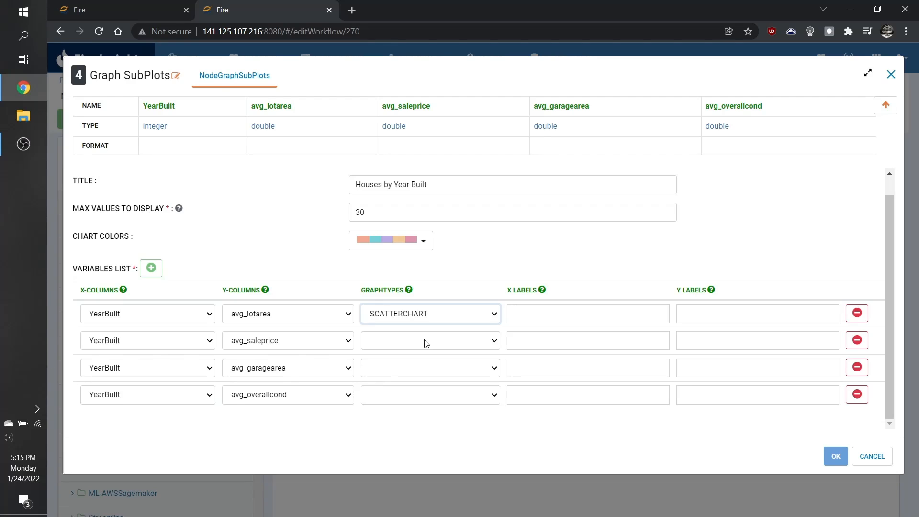
click(426, 343)
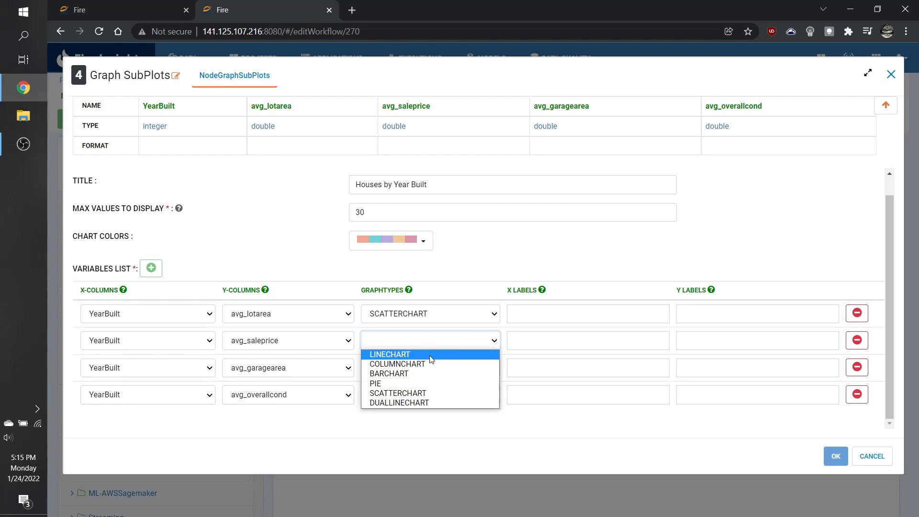
click(429, 354)
click(423, 368)
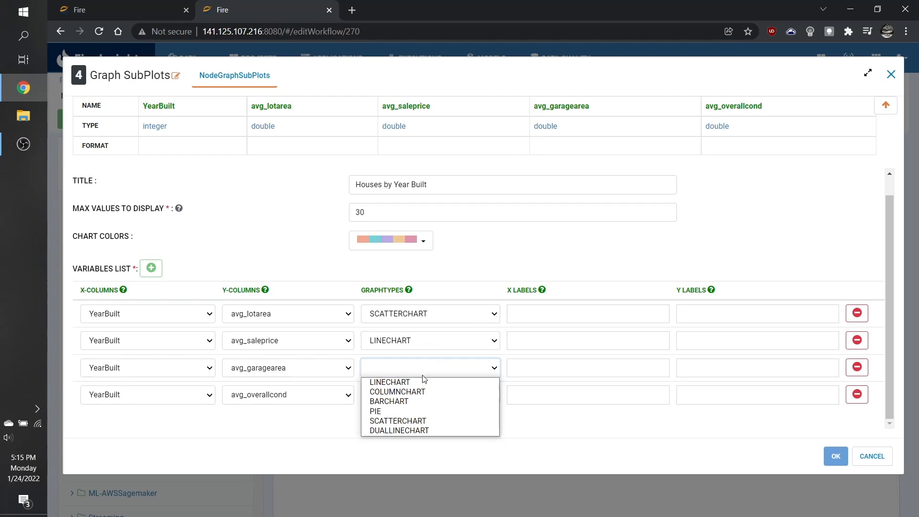
click(424, 392)
click(426, 396)
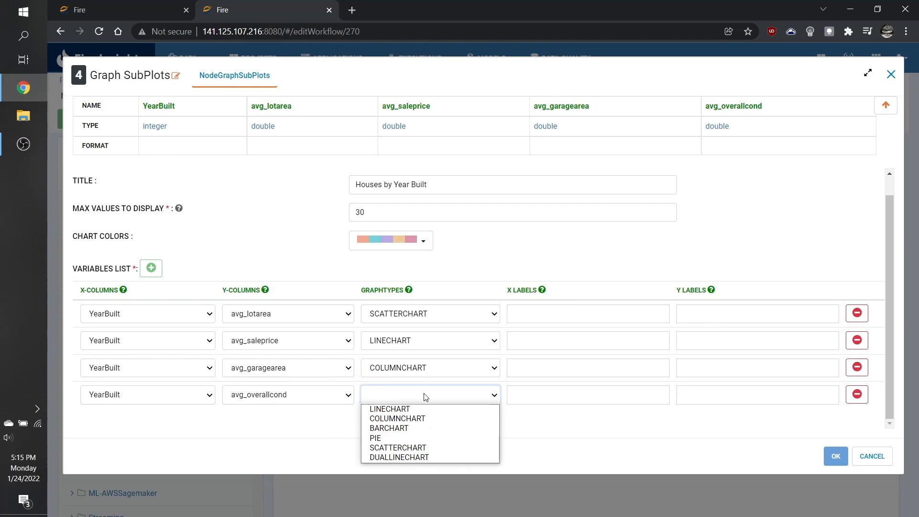
click(428, 429)
- Enter "Year Built" as the X label in all four rows of the variables list
click(527, 314)
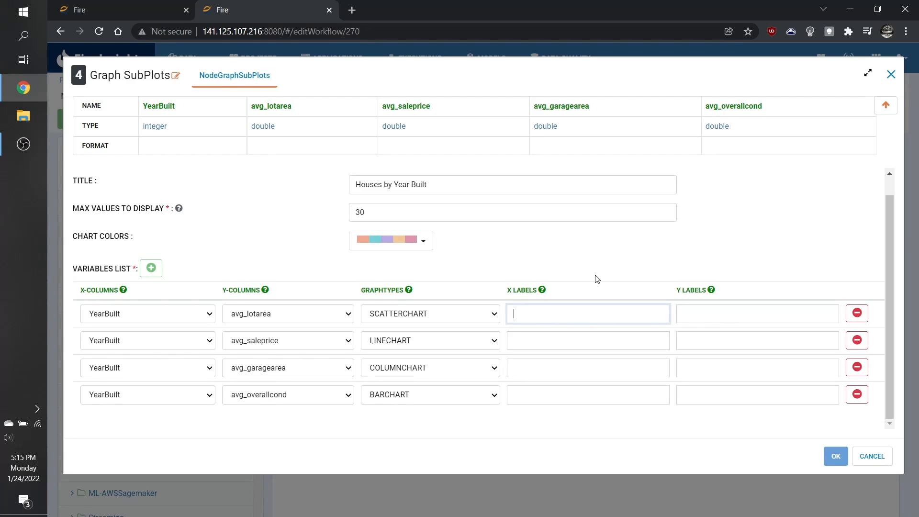
text(Year Built)
click(567, 337)
text(Year Built)
click(563, 373)
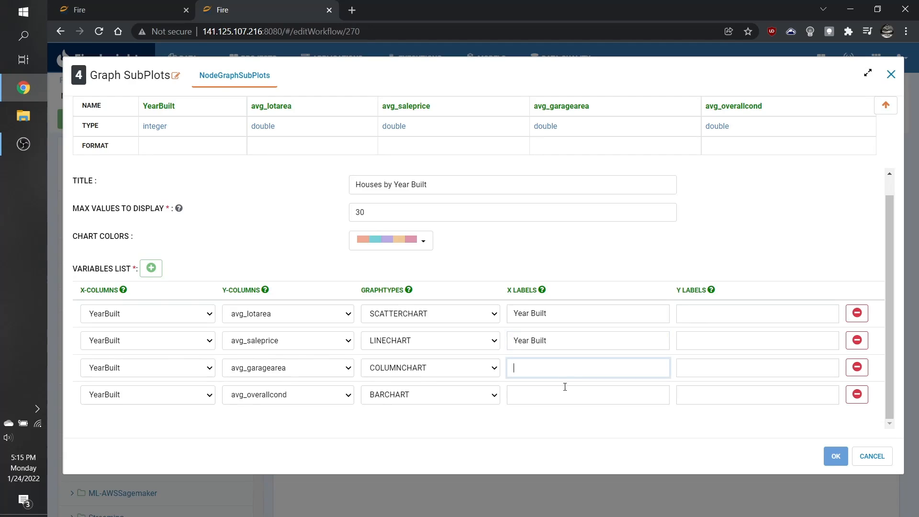
text(Year Built)
click(561, 394)
text(Year Built)
- Enter the Y labels Lot Area, Sale Price, Garage Area and Condition in the four rows, in that order, and confirm the node settings
click(696, 312)
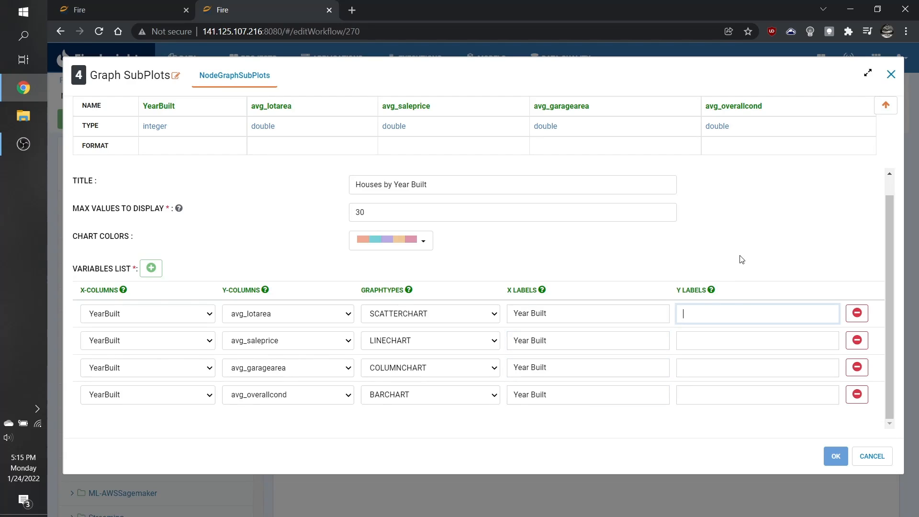
text(Lot Area)
click(730, 340)
text(Sale Price)
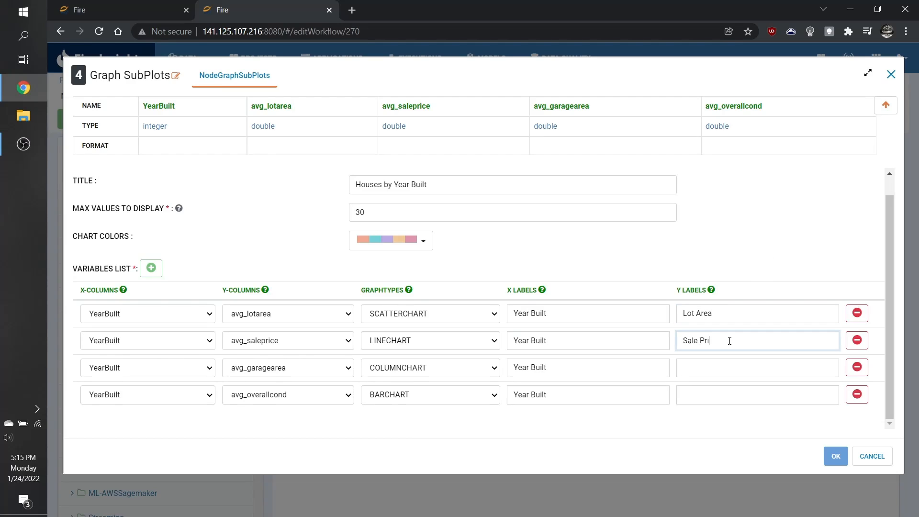
click(722, 362)
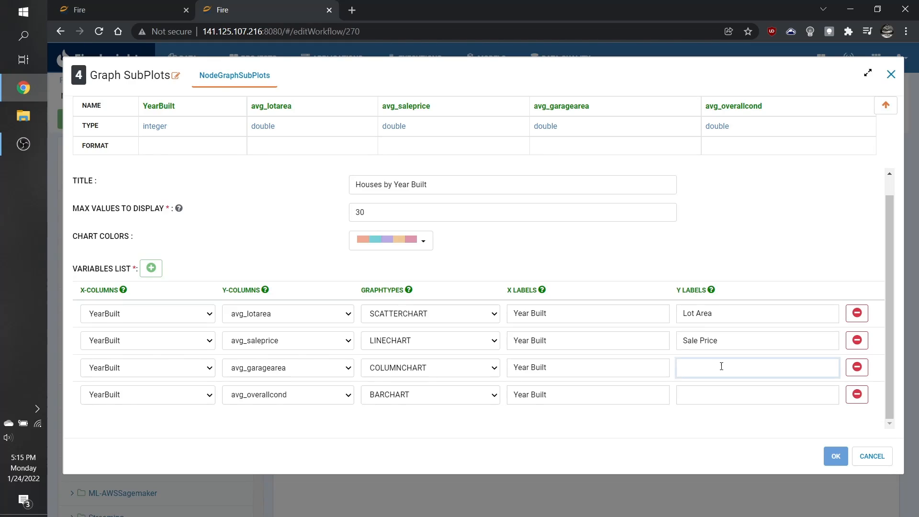
text(Garage Area)
click(723, 399)
text(COnd)
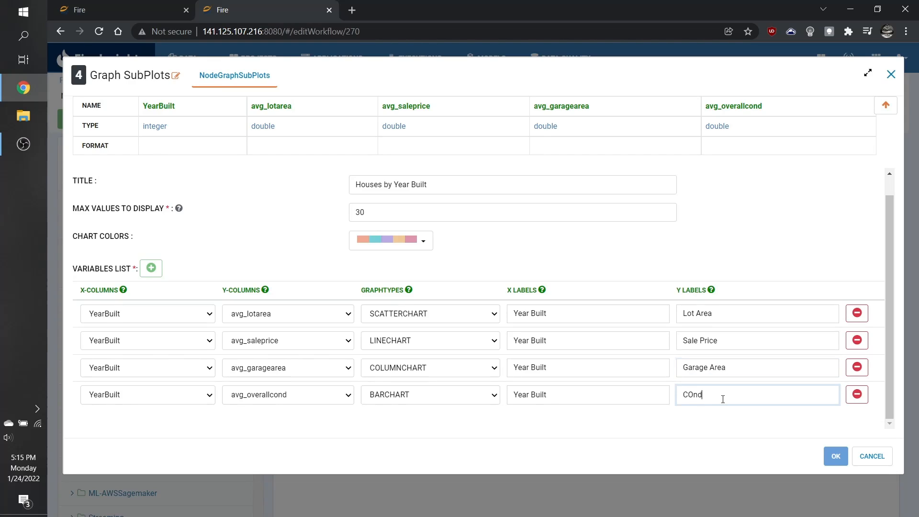
text(ition)
key(BackSpace)
text(o)
click(835, 458)
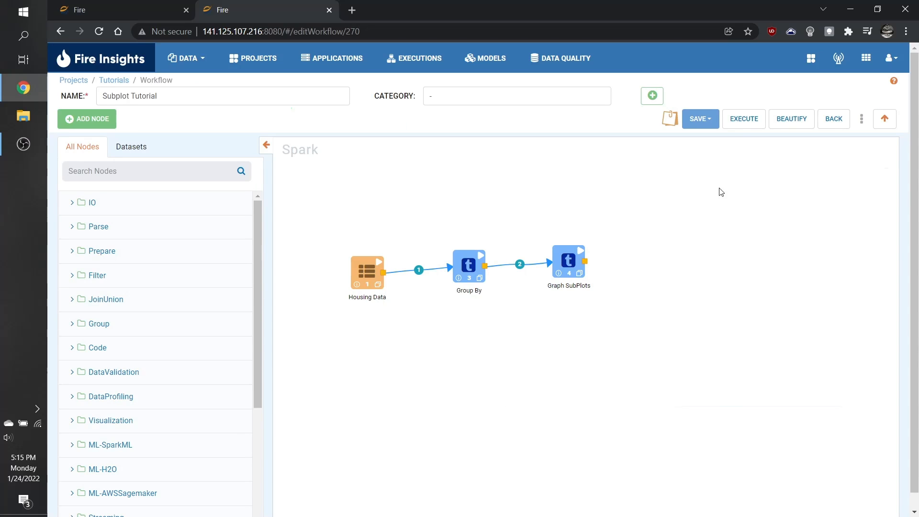
- Save the Subplot Tutorial workflow and execute it
click(701, 119)
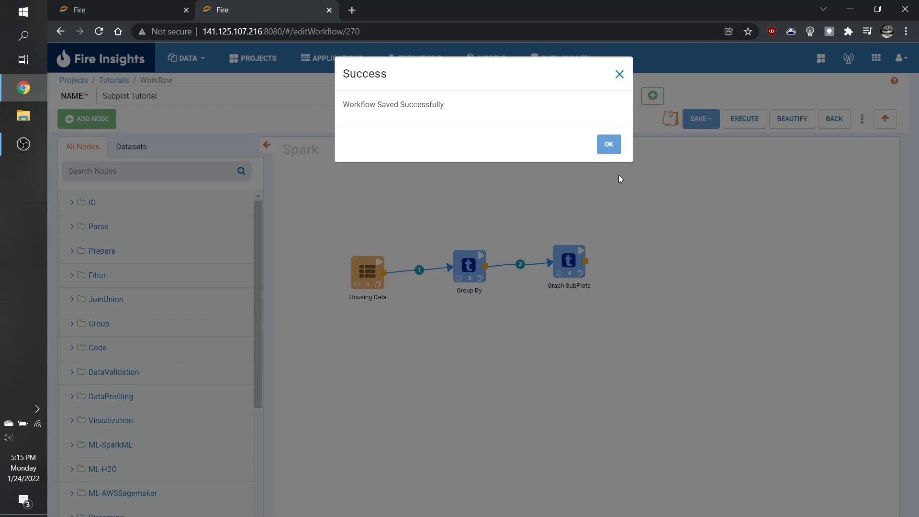
click(609, 144)
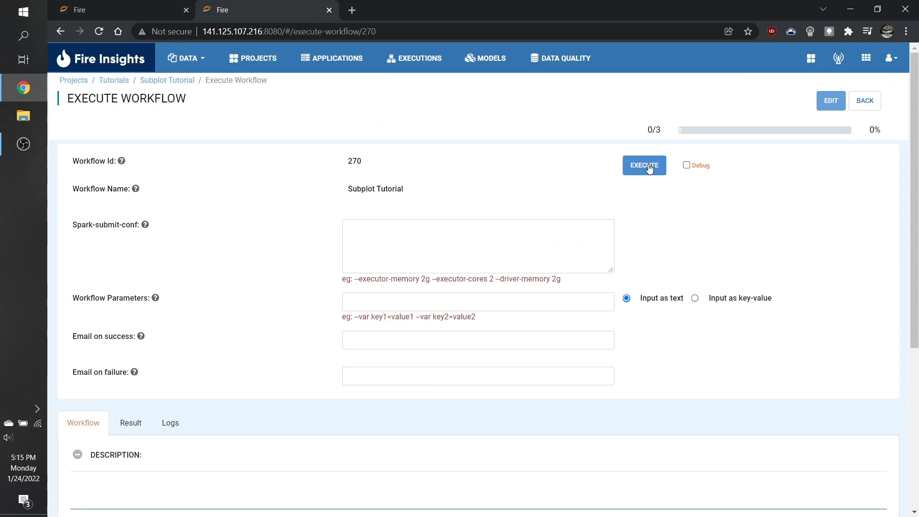
click(647, 166)
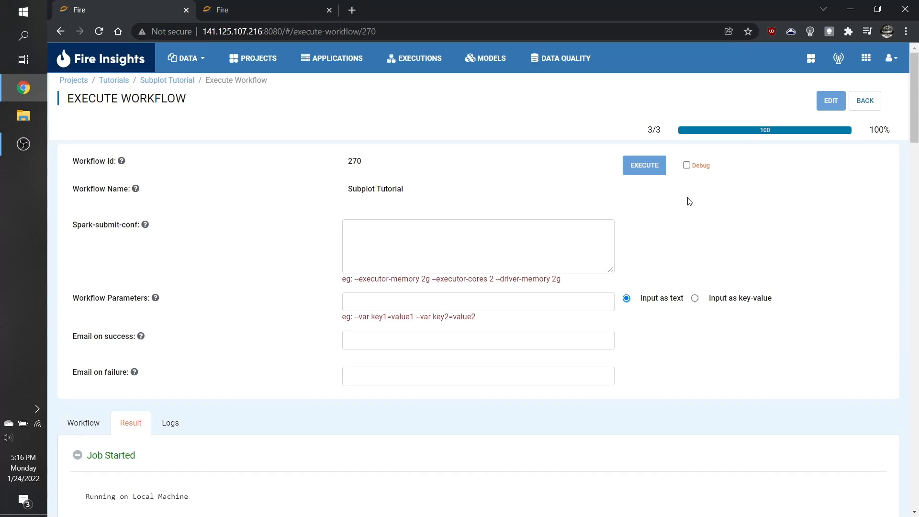
- Review the Houses by Year Built subplots in the execution results, enlarging the Lot Area scatter chart to inspect its 1908 point
scroll(697, 203, down, 15)
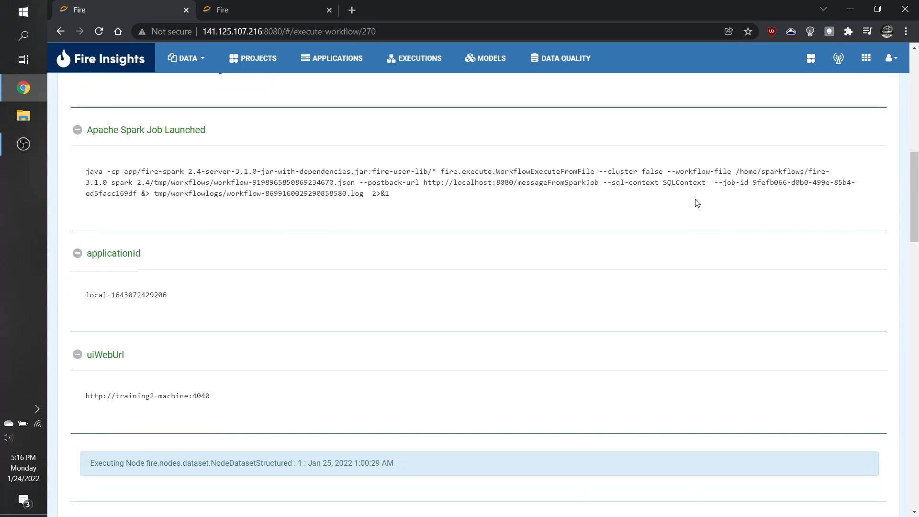
scroll(697, 203, down, 5)
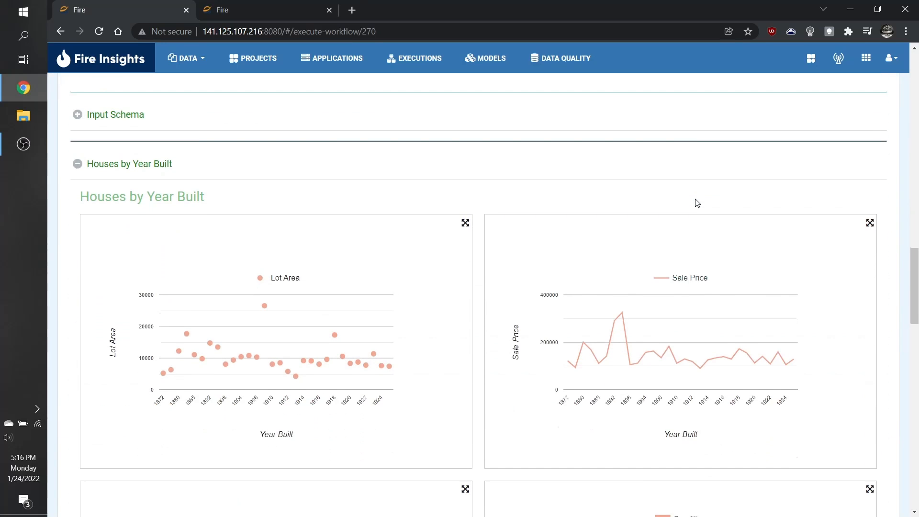
scroll(697, 203, down, 3)
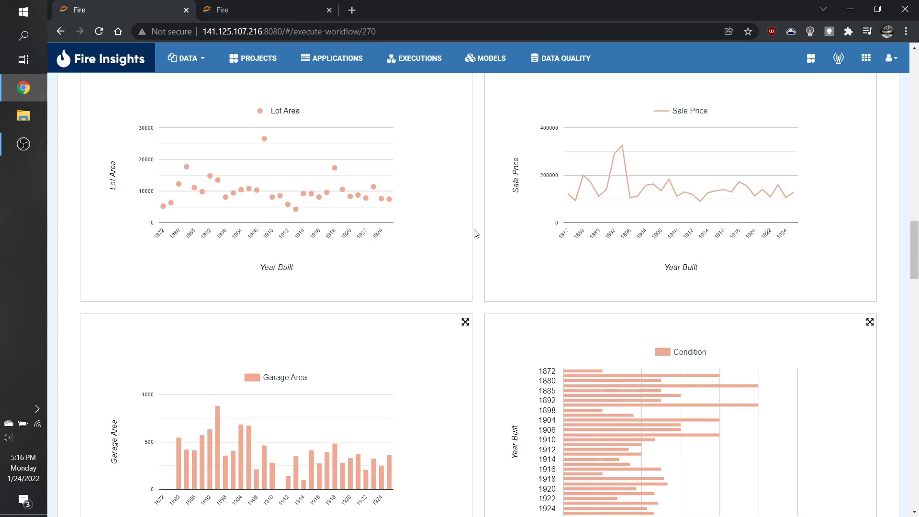
scroll(477, 233, up, 2)
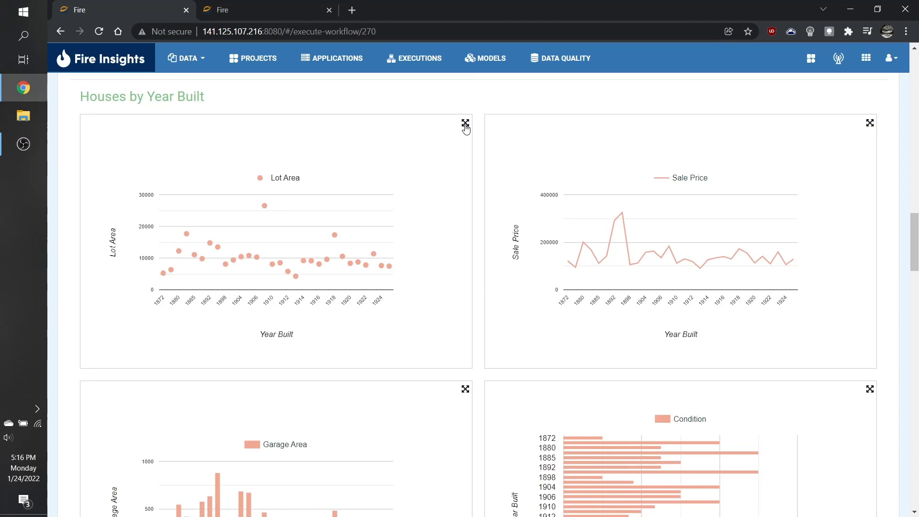
click(465, 125)
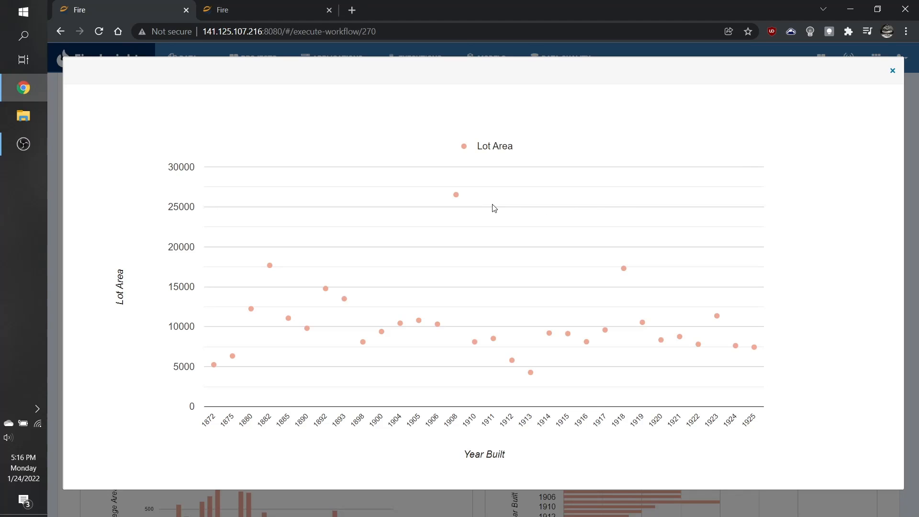
mouse_move(458, 197)
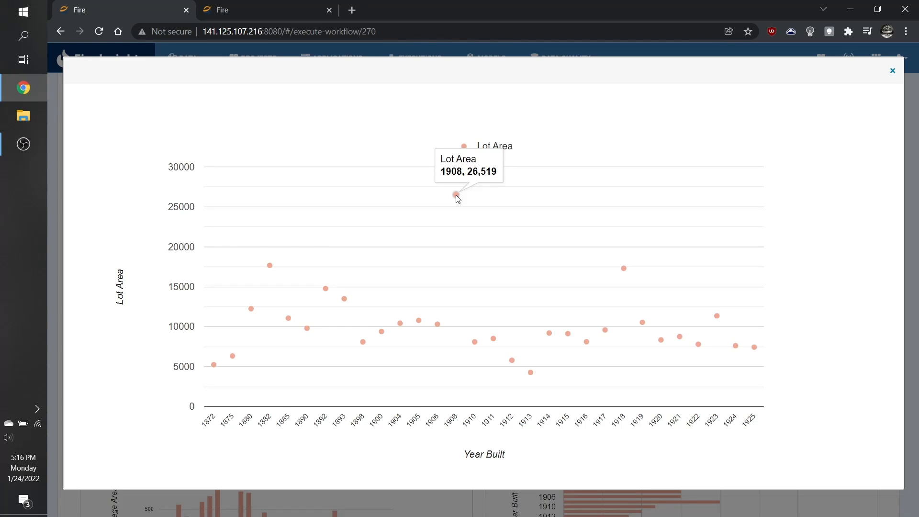
click(892, 73)
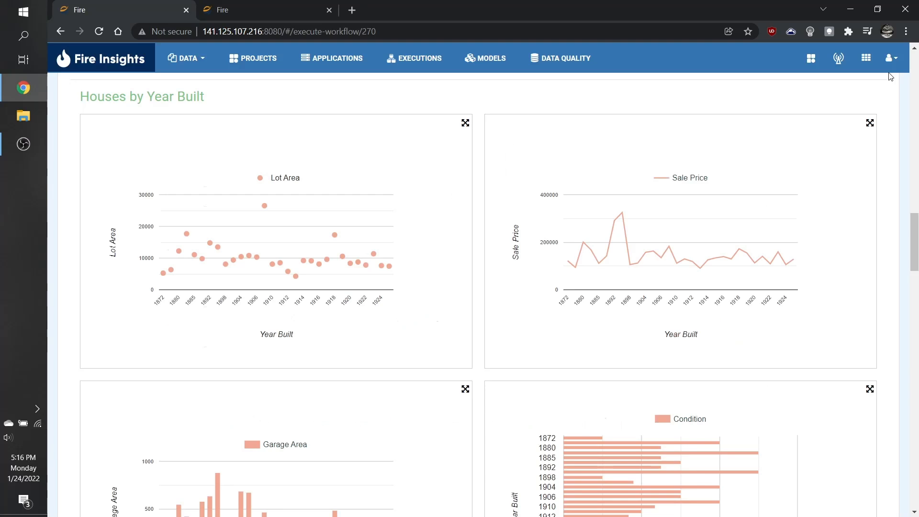
scroll(879, 260, down, 2)
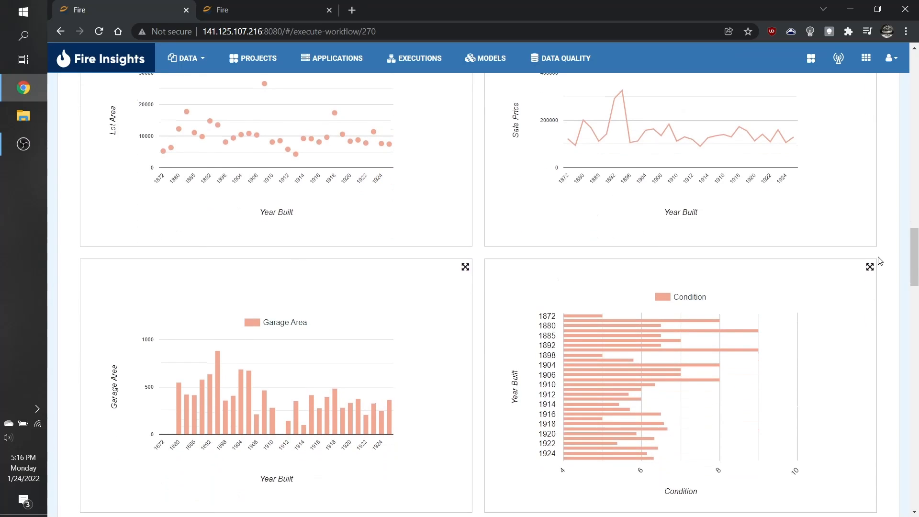